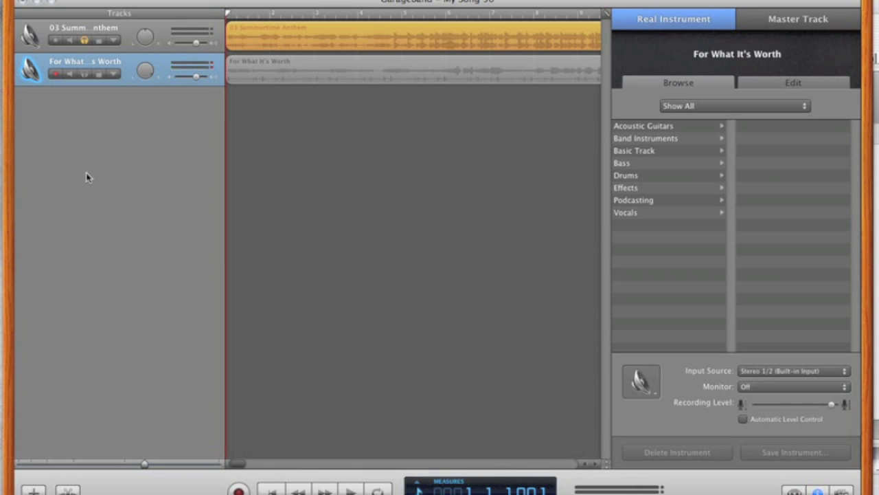
- Solo For What It's Worth instead of 03 Summertime Anthem, and play it from around measure 8
left_click(83, 72)
left_click(84, 39)
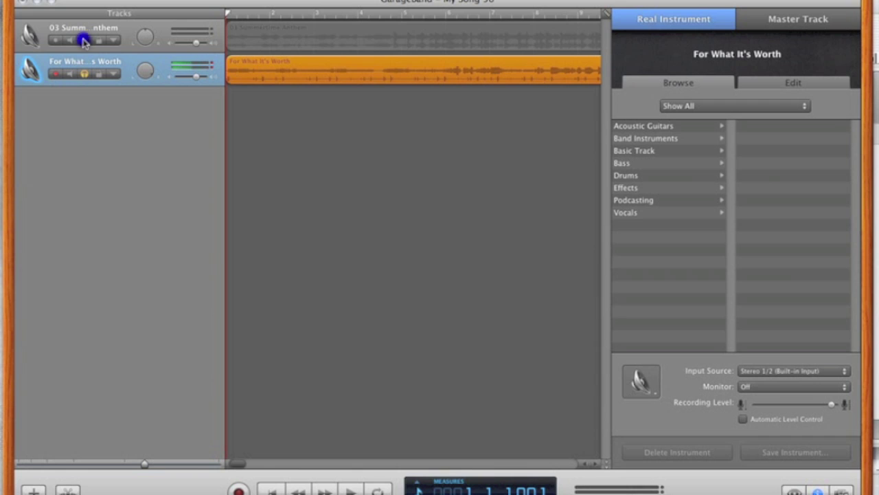
left_click(351, 490)
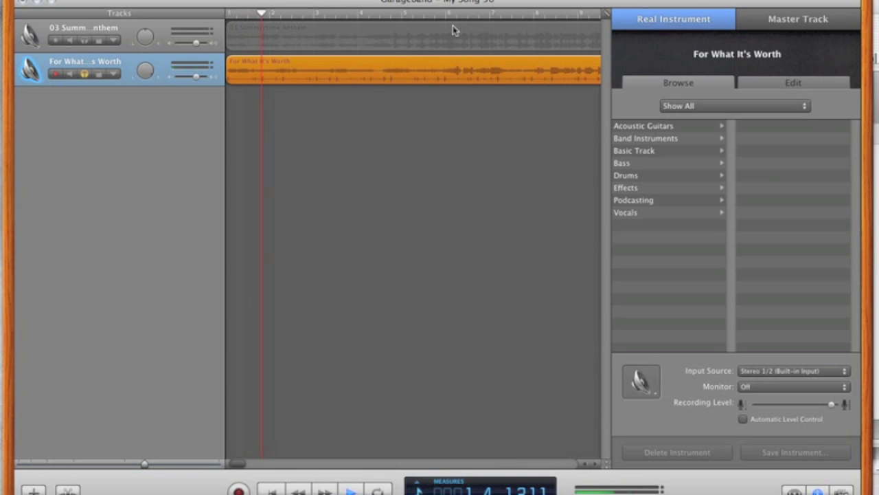
left_click_drag(142, 71, 145, 112)
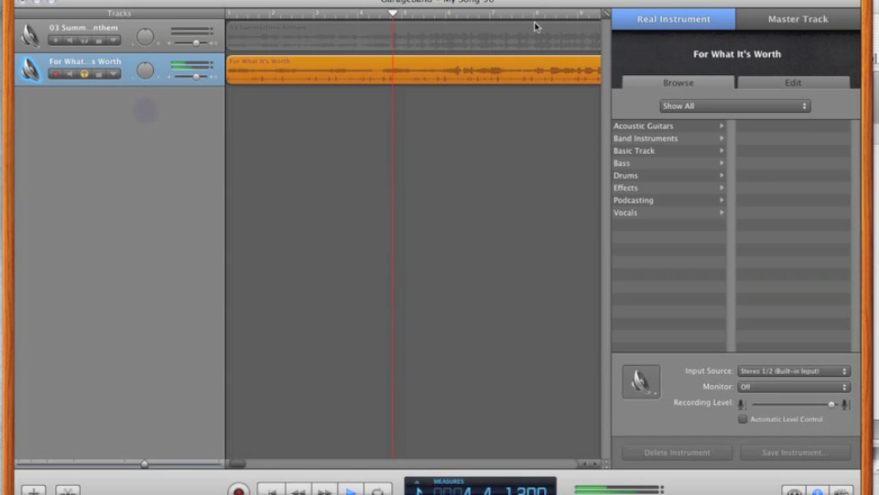
left_click_drag(542, 15, 542, 19)
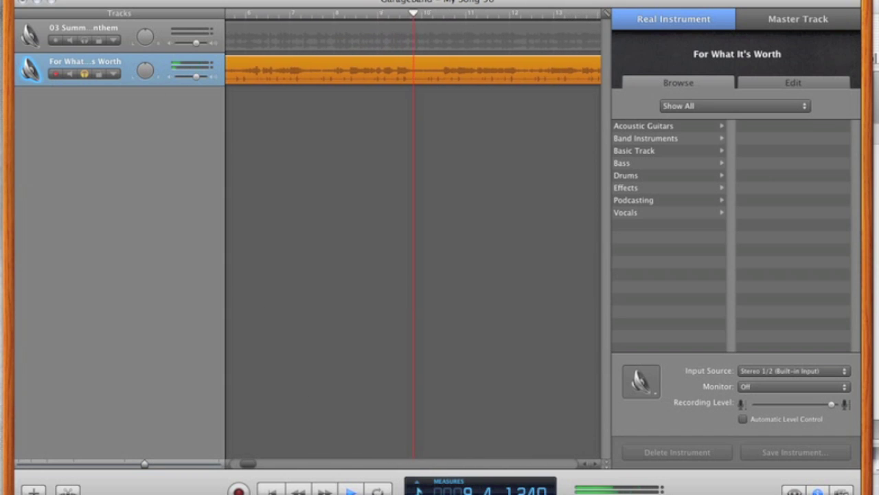
left_click(351, 491)
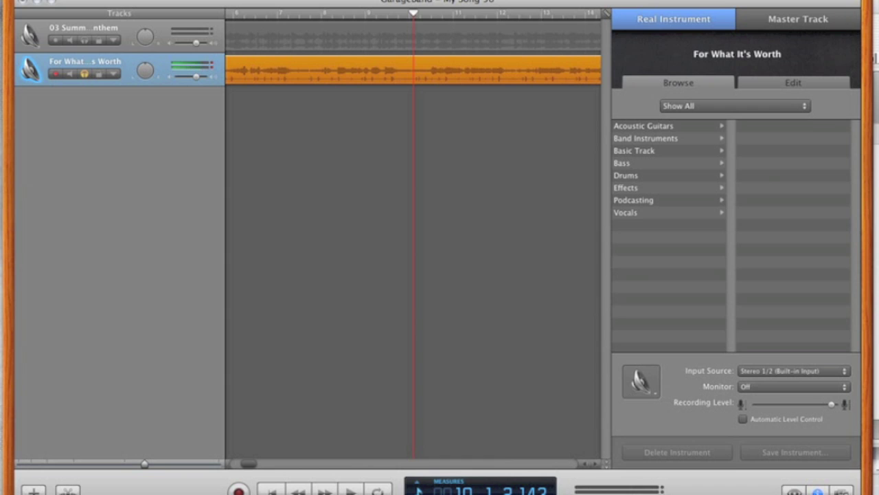
- Play the song while adjusting the For What It's Worth pan, then stop playback
left_click(350, 491)
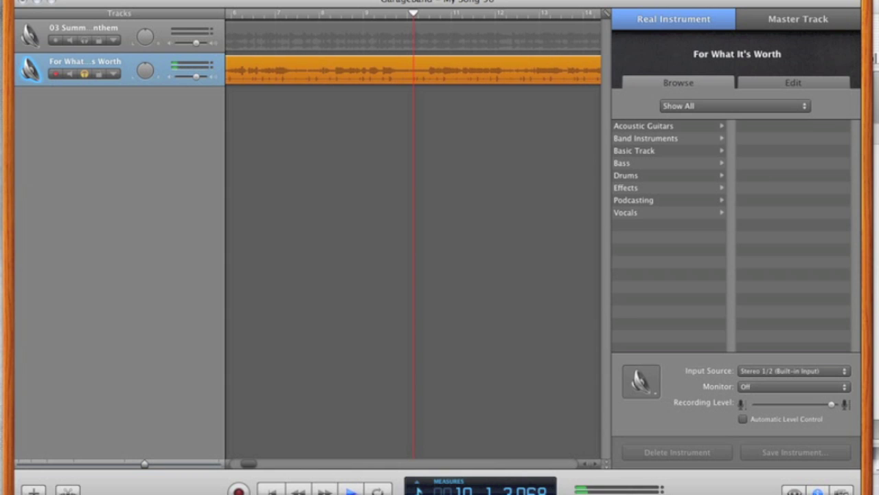
left_click_drag(144, 70, 160, 24)
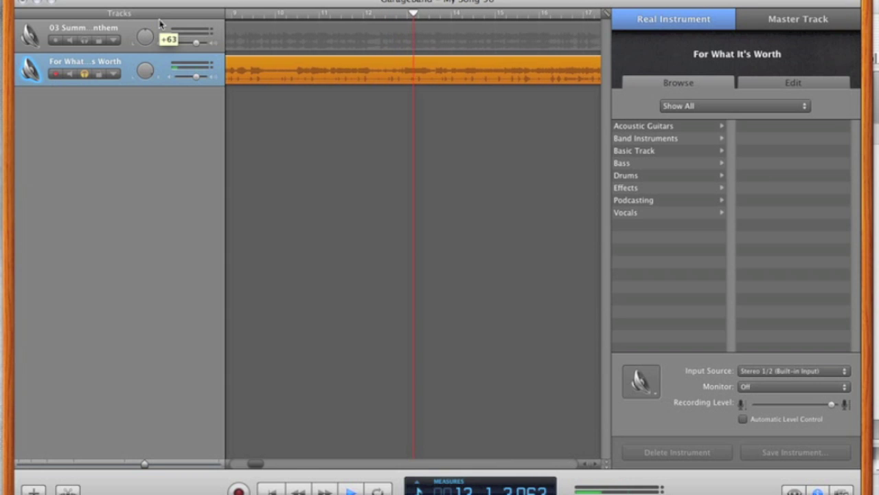
left_click_drag(159, 24, 150, 68)
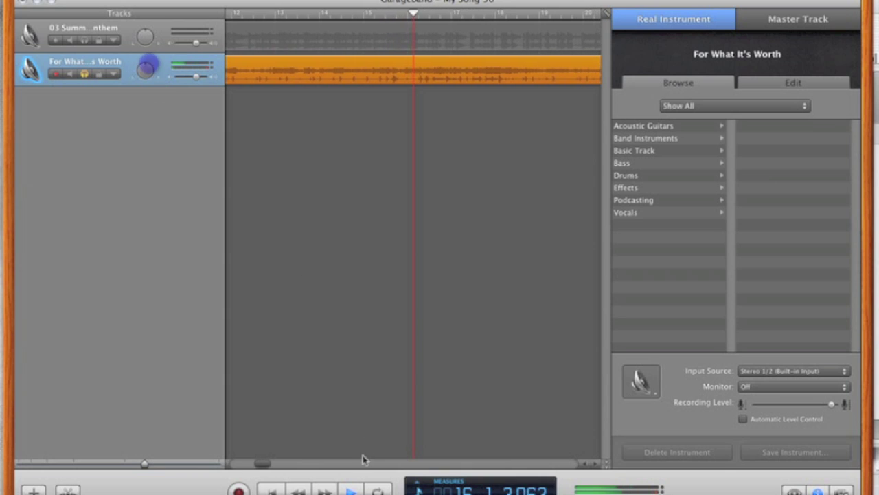
left_click(352, 489)
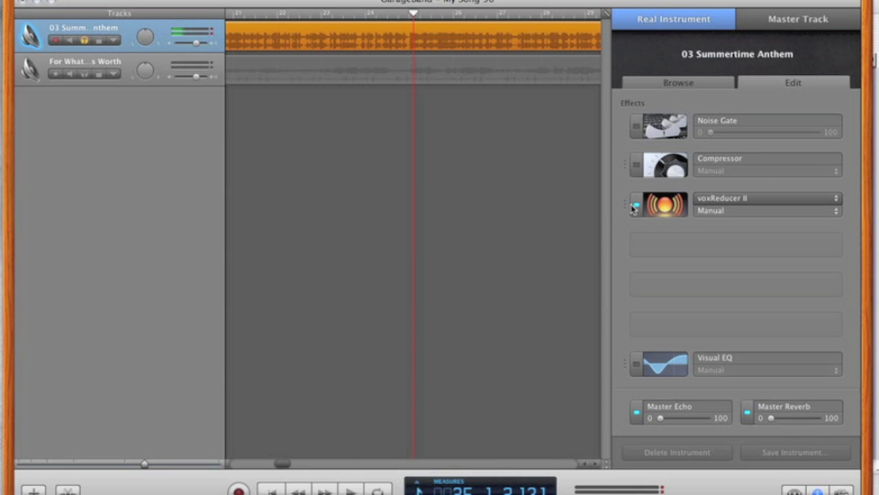
- Review the voxReducer II Plug-in 1.0 download page in Firefox, then return to GarageBand's instrument browser
key("F9")
left_click(576, 133)
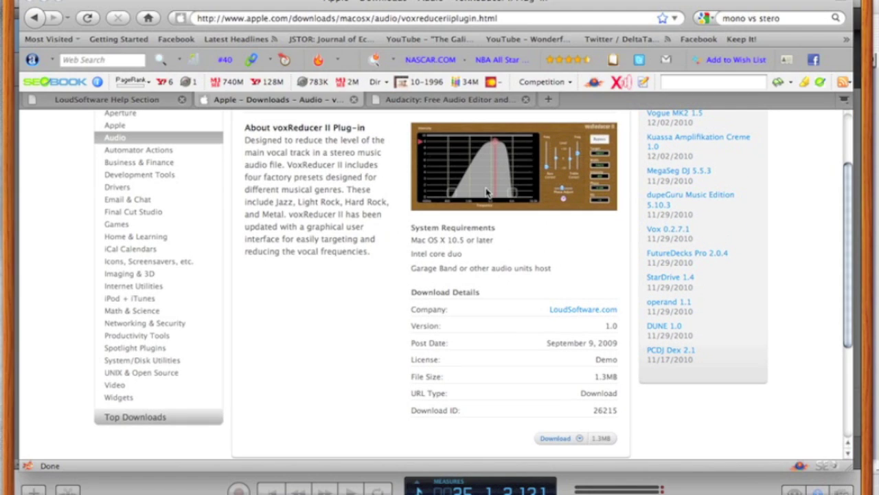
scroll(251, 128, "up", 3)
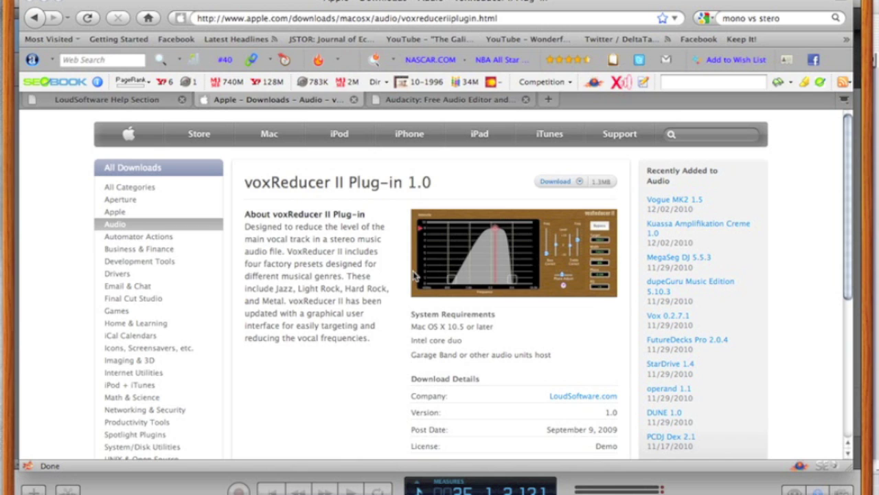
key("F9")
left_click(323, 263)
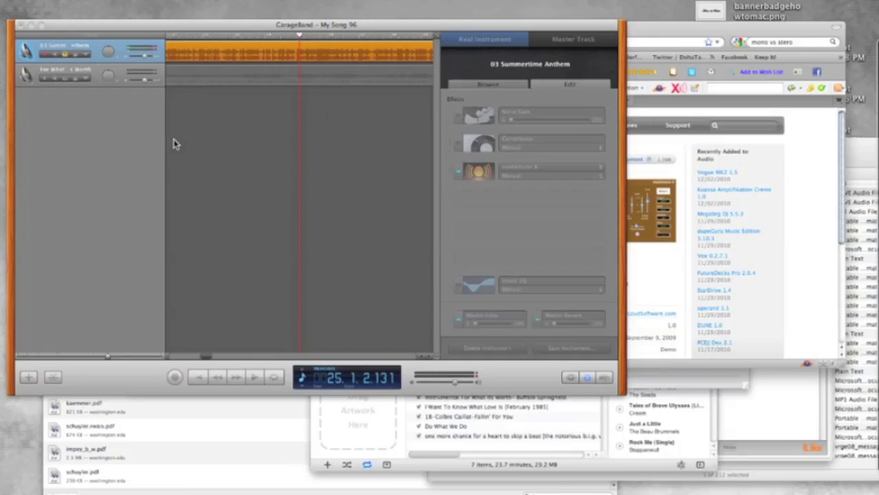
left_click(659, 81)
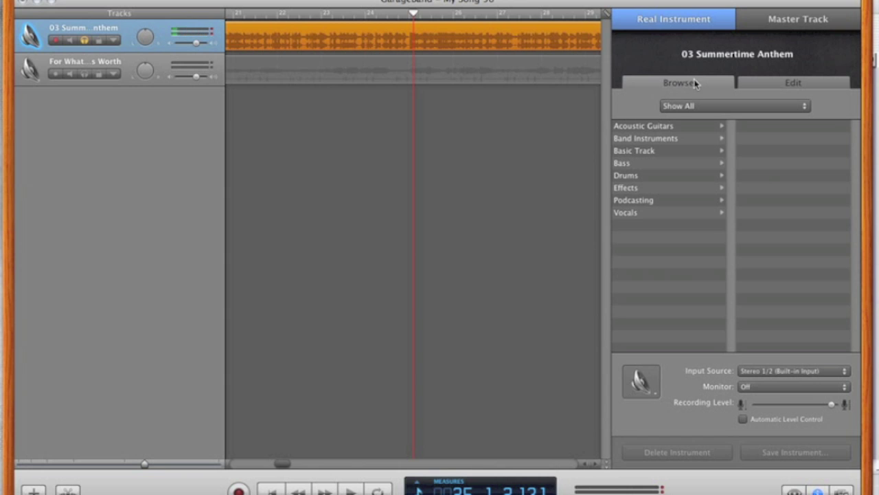
- Check the effect slot menus, then open voxReducer II's settings, choosing Register Later
left_click(781, 85)
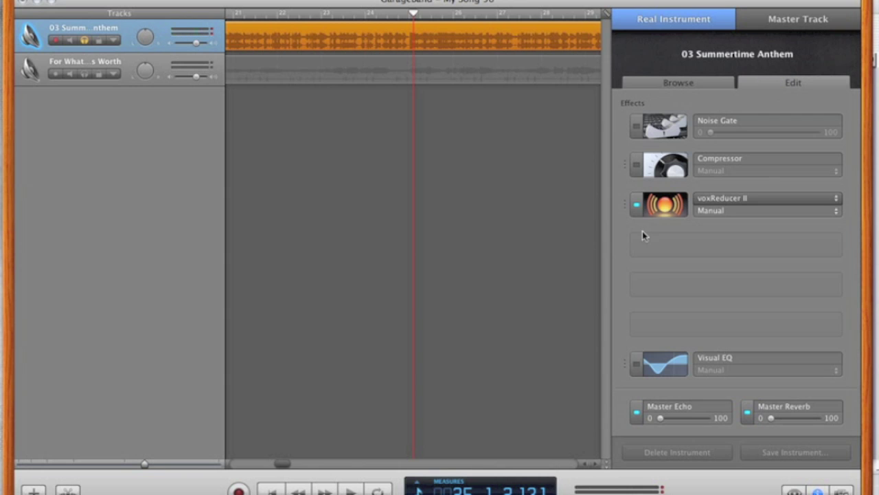
left_click(641, 257)
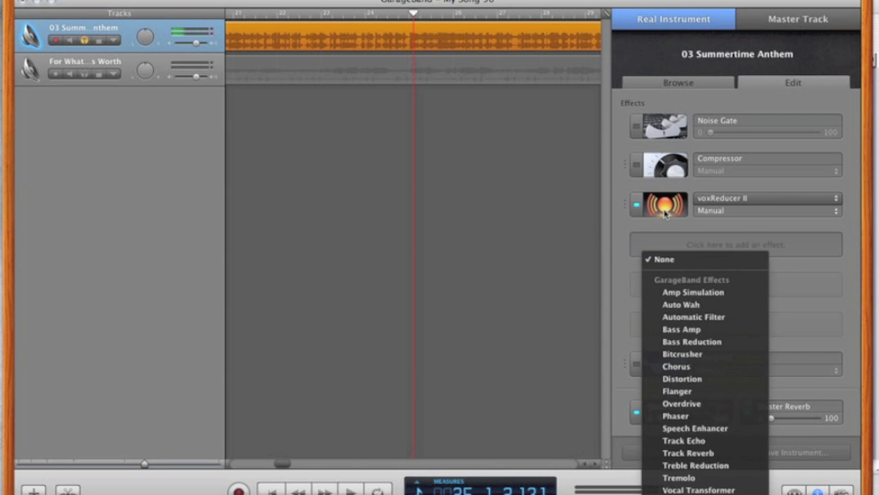
left_click(639, 252)
left_click(714, 201)
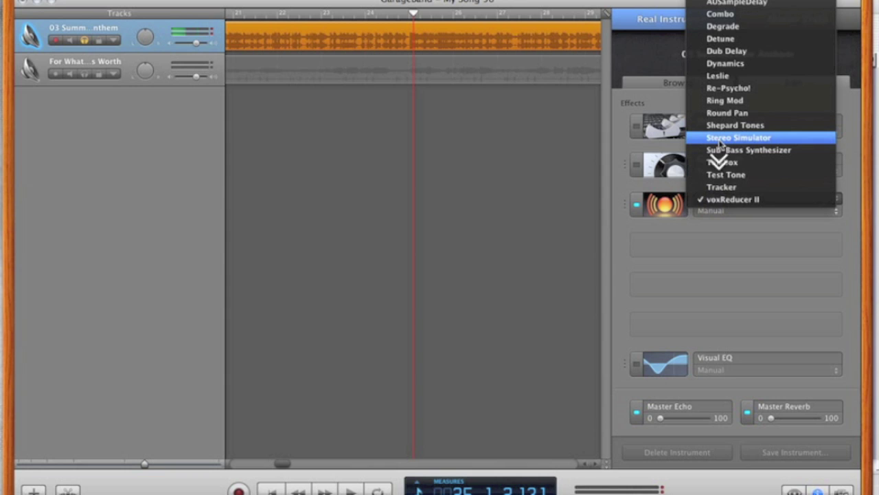
scroll(722, 157, "up", 5)
left_click(635, 244)
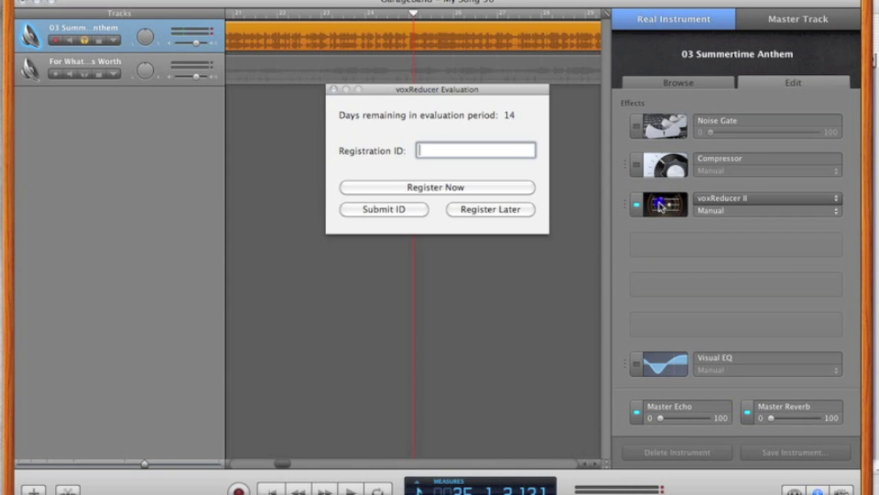
left_click(486, 212)
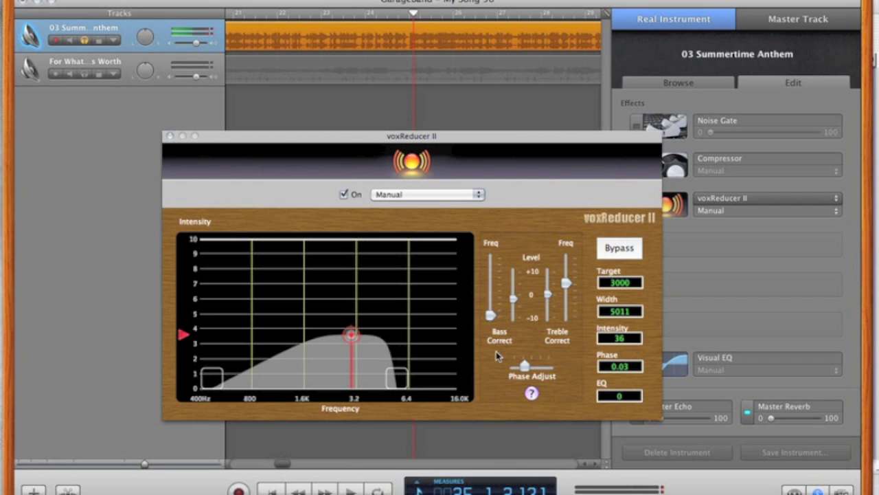
- Apply voxReducer II's Light Rock preset, play the song, then switch the effect off
left_click(421, 193)
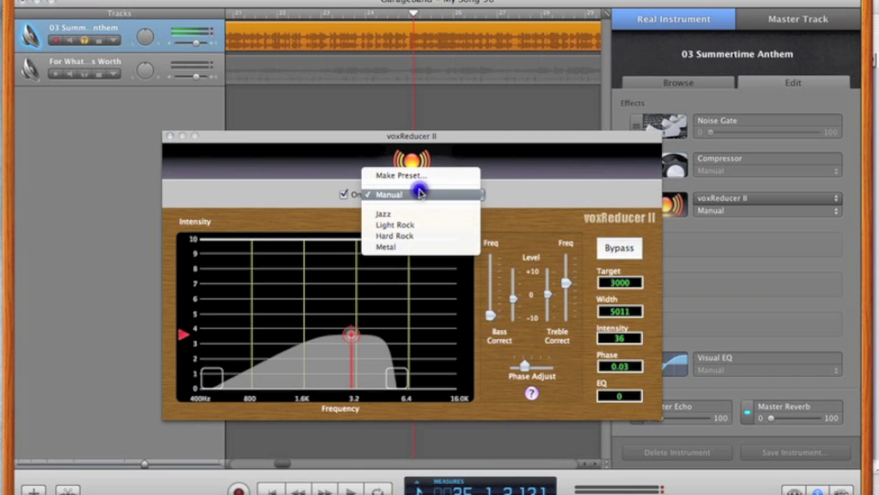
left_click(419, 225)
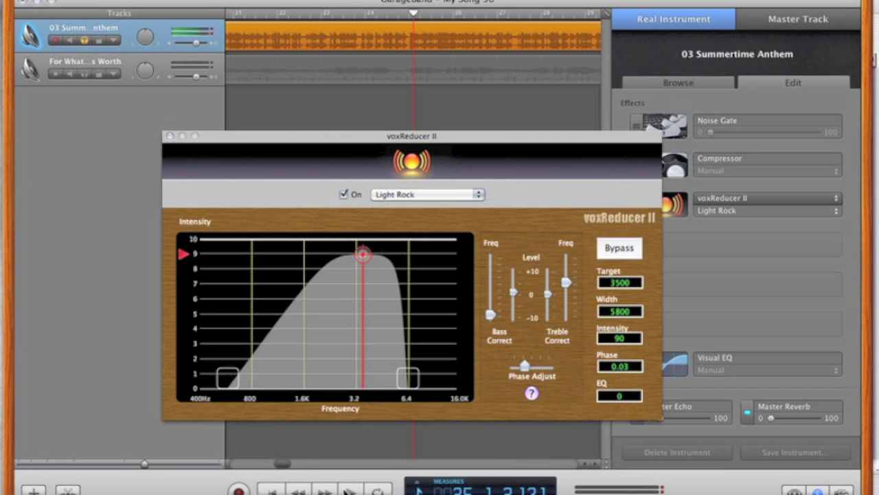
left_click(349, 492)
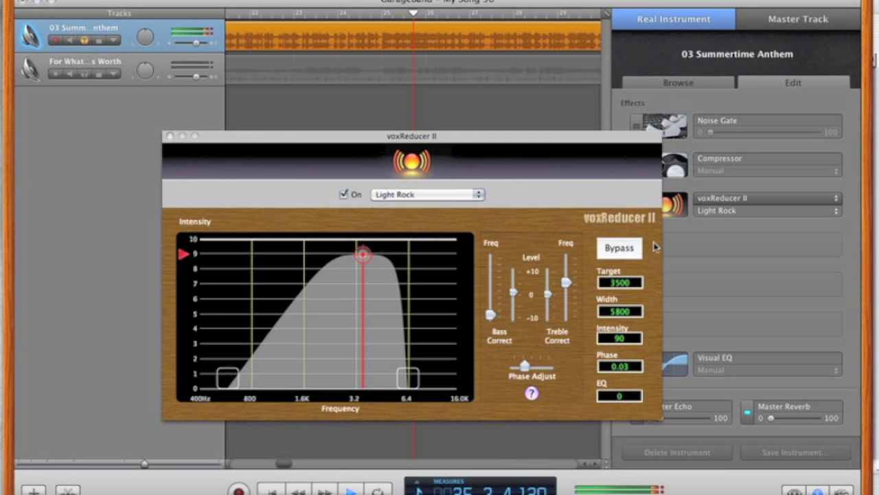
left_click_drag(543, 140, 398, 140)
left_click(635, 209)
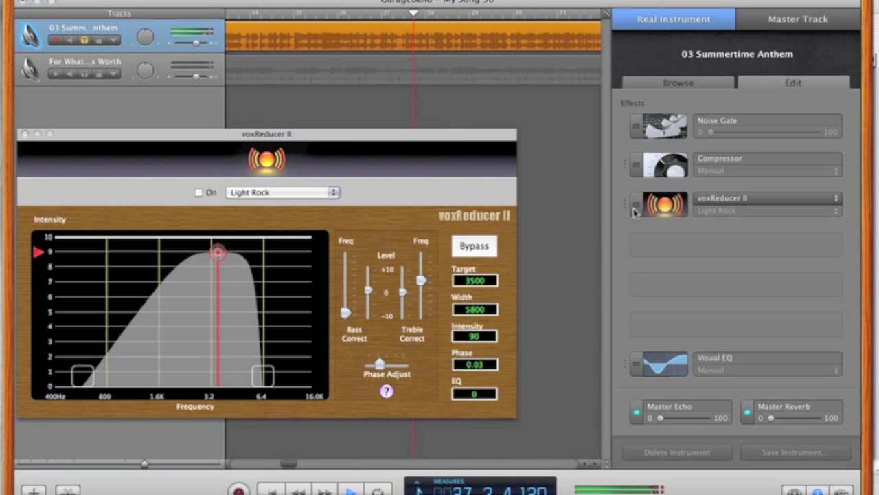
- Toggle voxReducer II on and off while listening, stop playback, and close the plug-in window
left_click(636, 208)
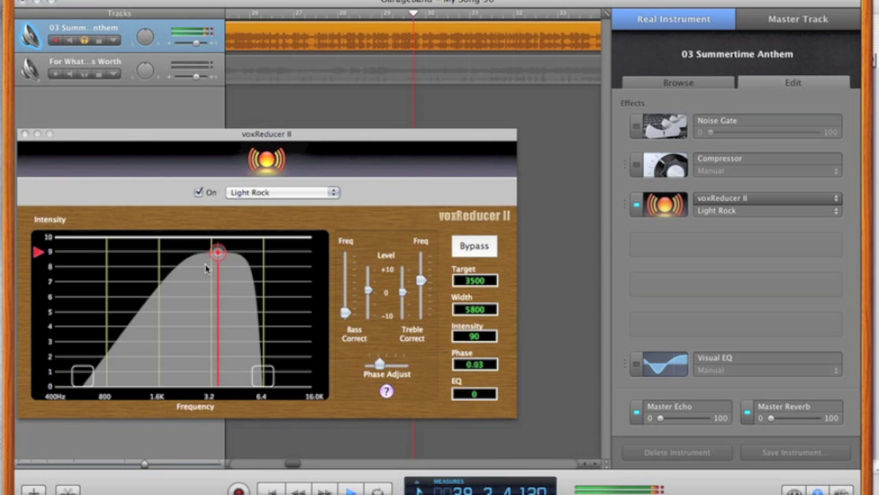
left_click(637, 208)
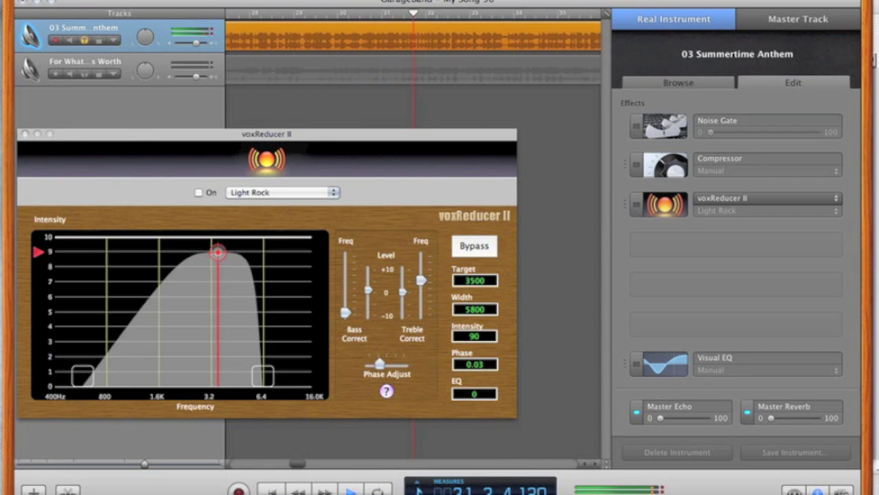
key("space")
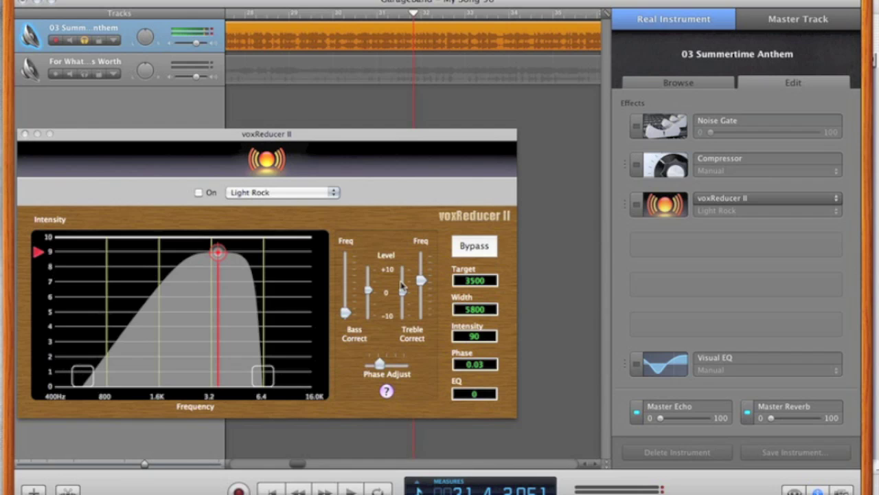
left_click_drag(158, 136, 345, 124)
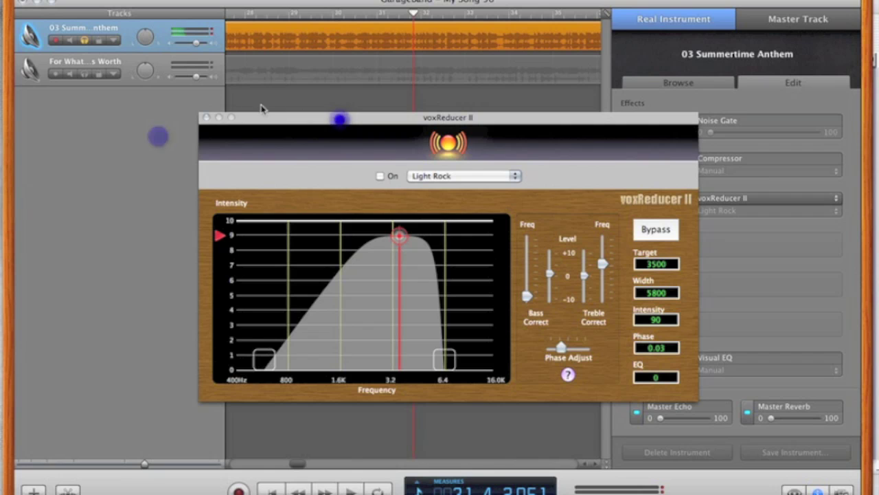
left_click(209, 119)
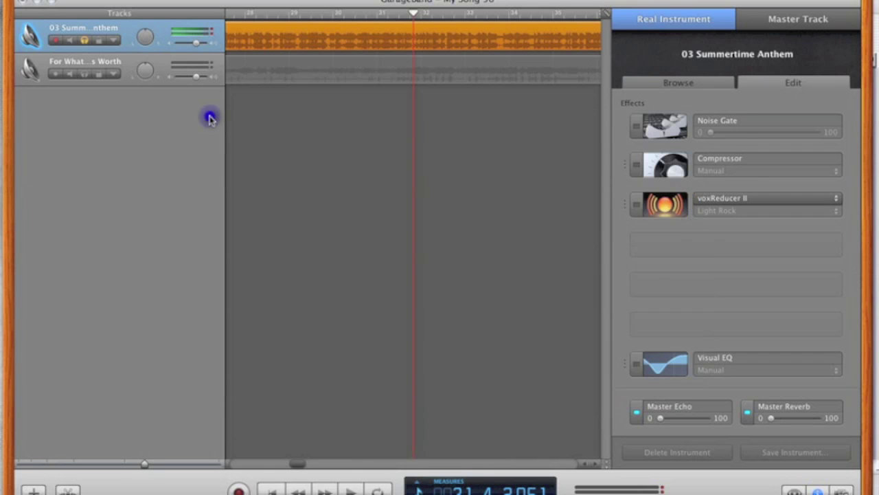